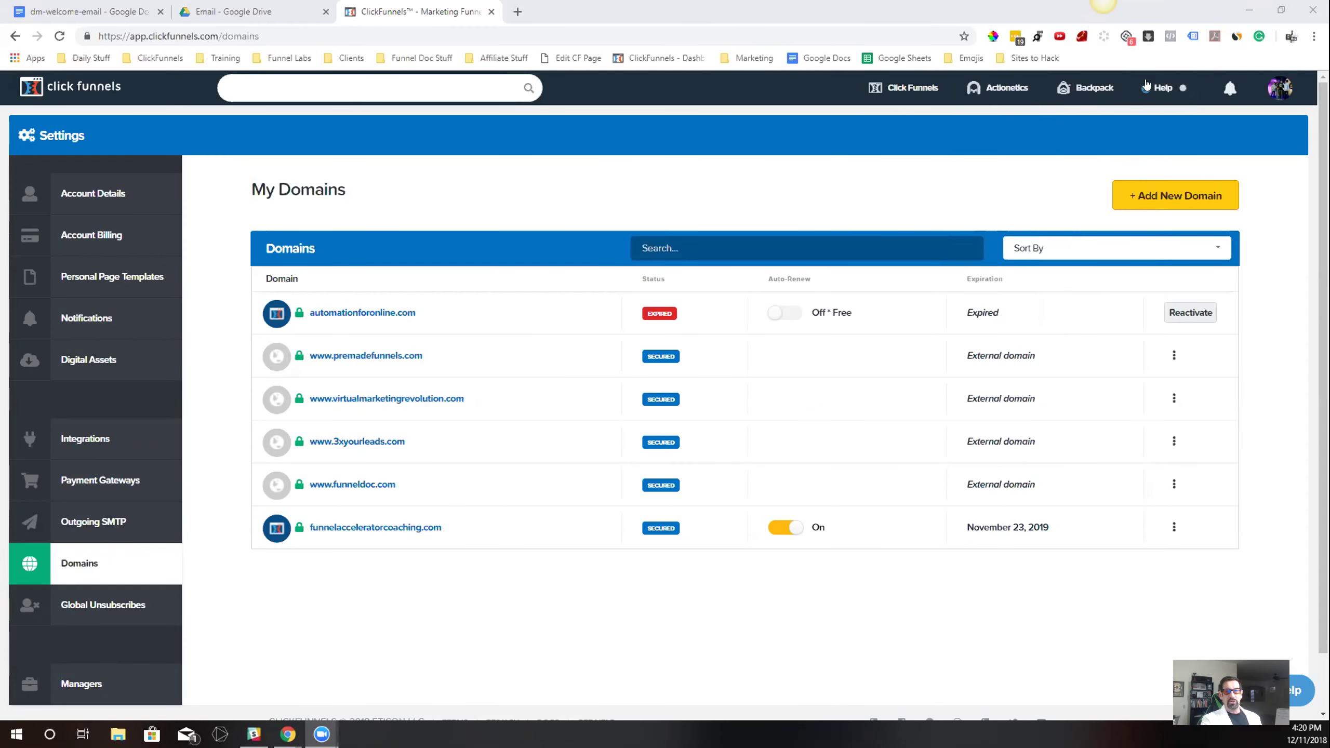
- Open the Changelog link from the Help menu in a new browser tab
{"action": "mouse_move", "coordinate": [1159, 87]}
{"action": "right_click", "coordinate": [1164, 177]}
{"action": "left_click", "coordinate": [1185, 188]}
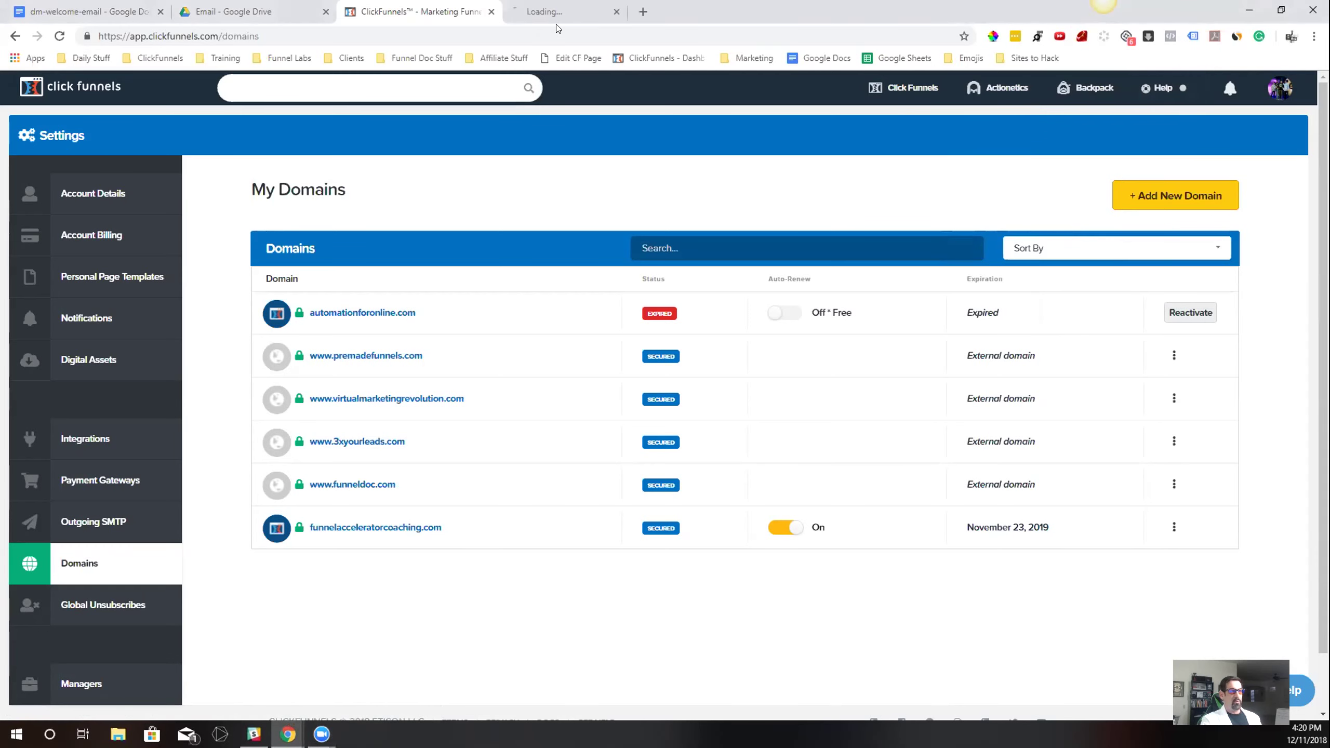
- Switch to the changelog tab and highlight the 'Forwarding URLs' heading
{"action": "left_click", "coordinate": [582, 12]}
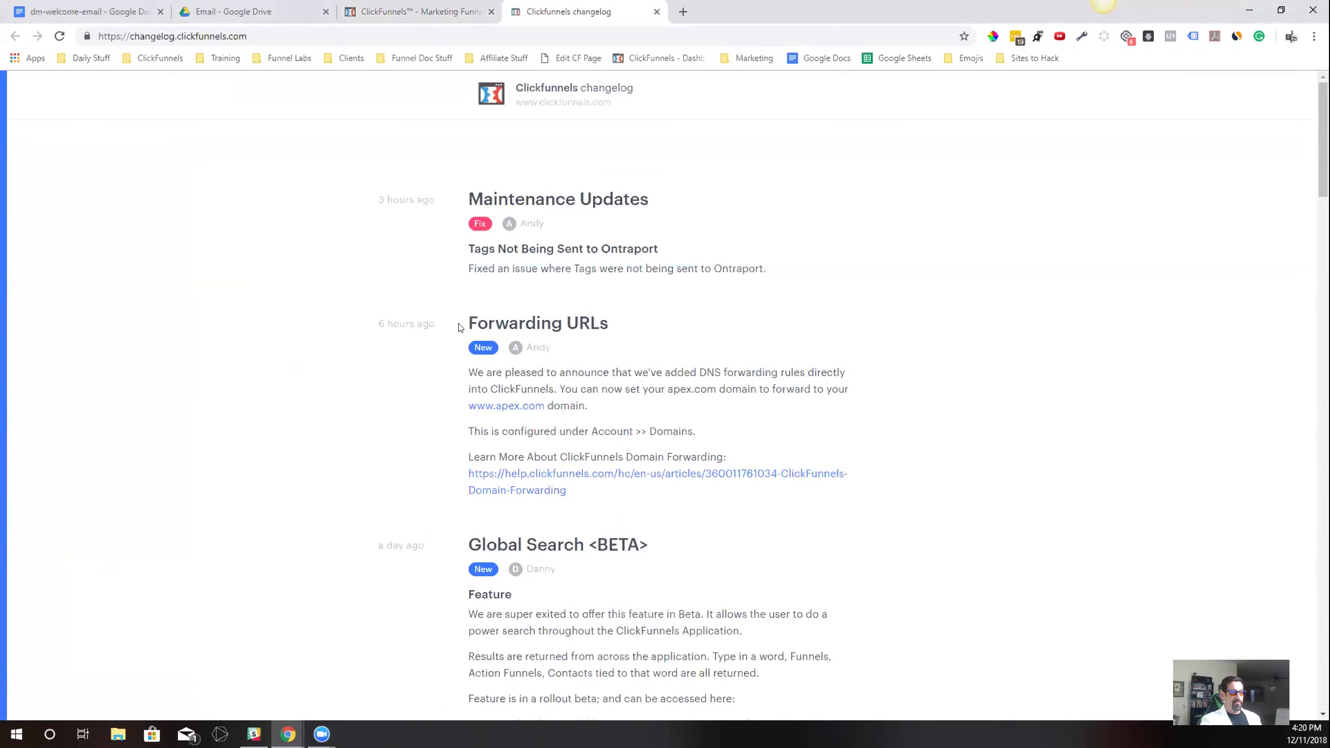
{"action": "left_click_drag", "start_coordinate": [459, 327], "coordinate": [601, 325]}
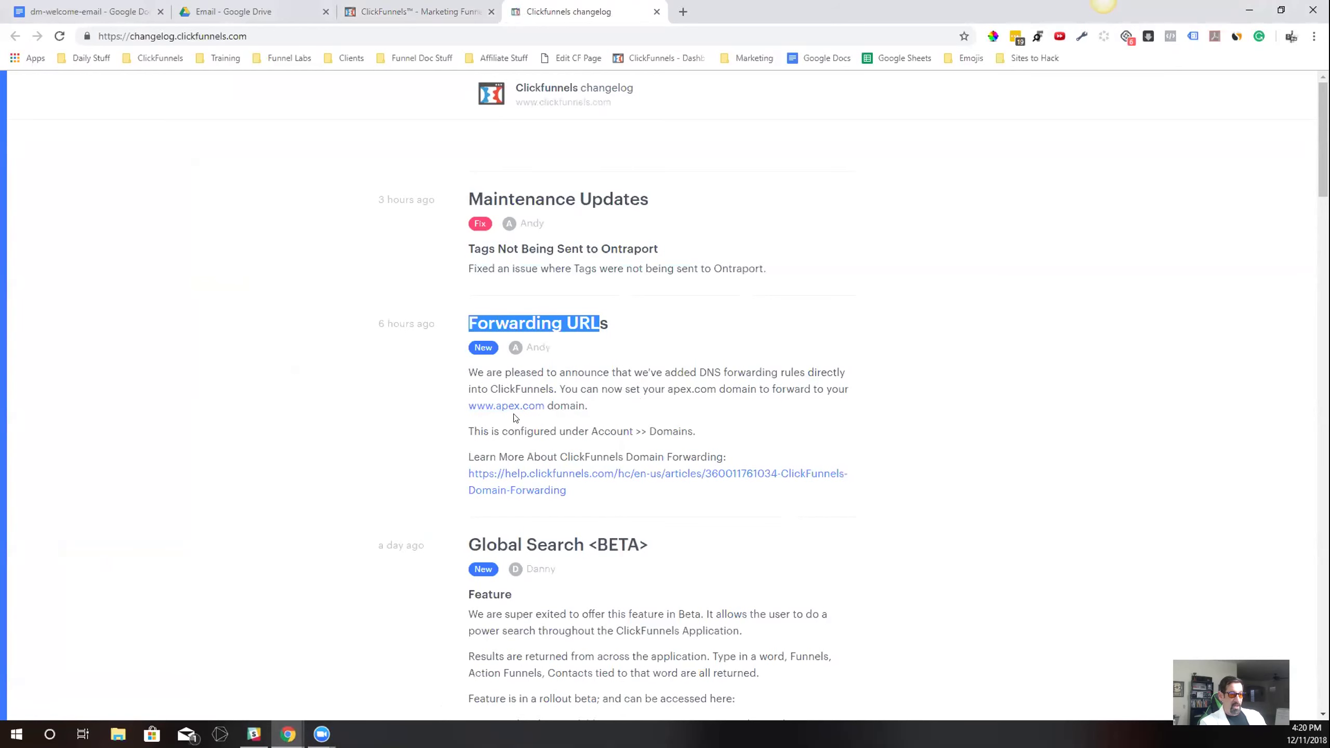
- Return to the ClickFunnels tab and reload My Domains from the avatar menu
{"action": "left_click", "coordinate": [408, 12]}
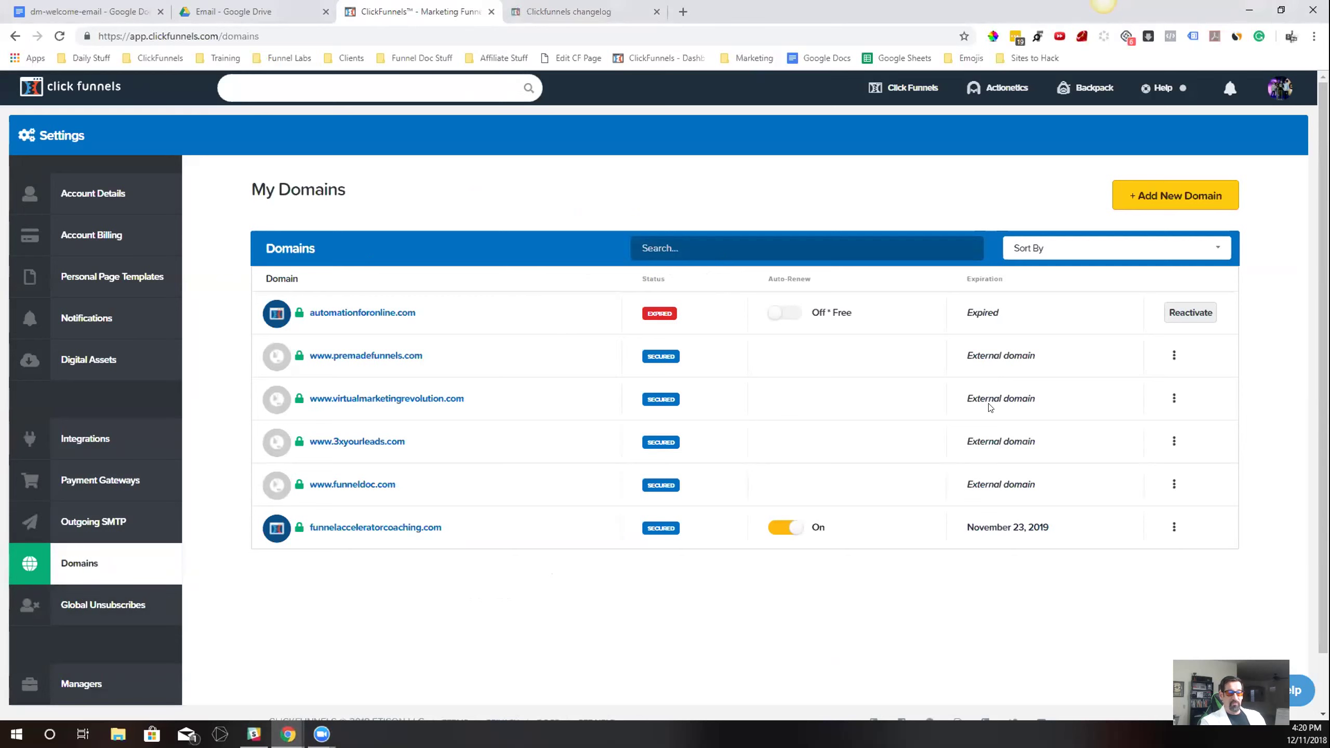
{"action": "left_click", "coordinate": [1280, 88]}
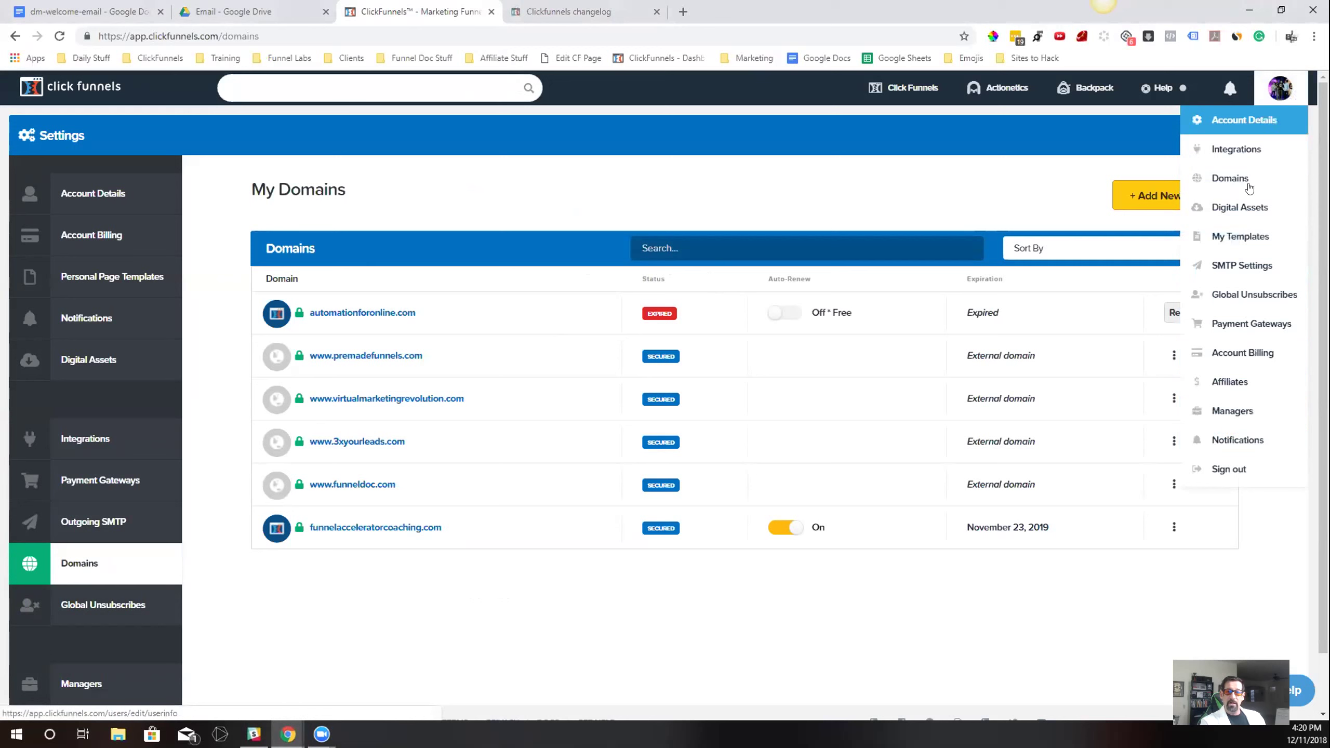
{"action": "left_click", "coordinate": [1280, 87]}
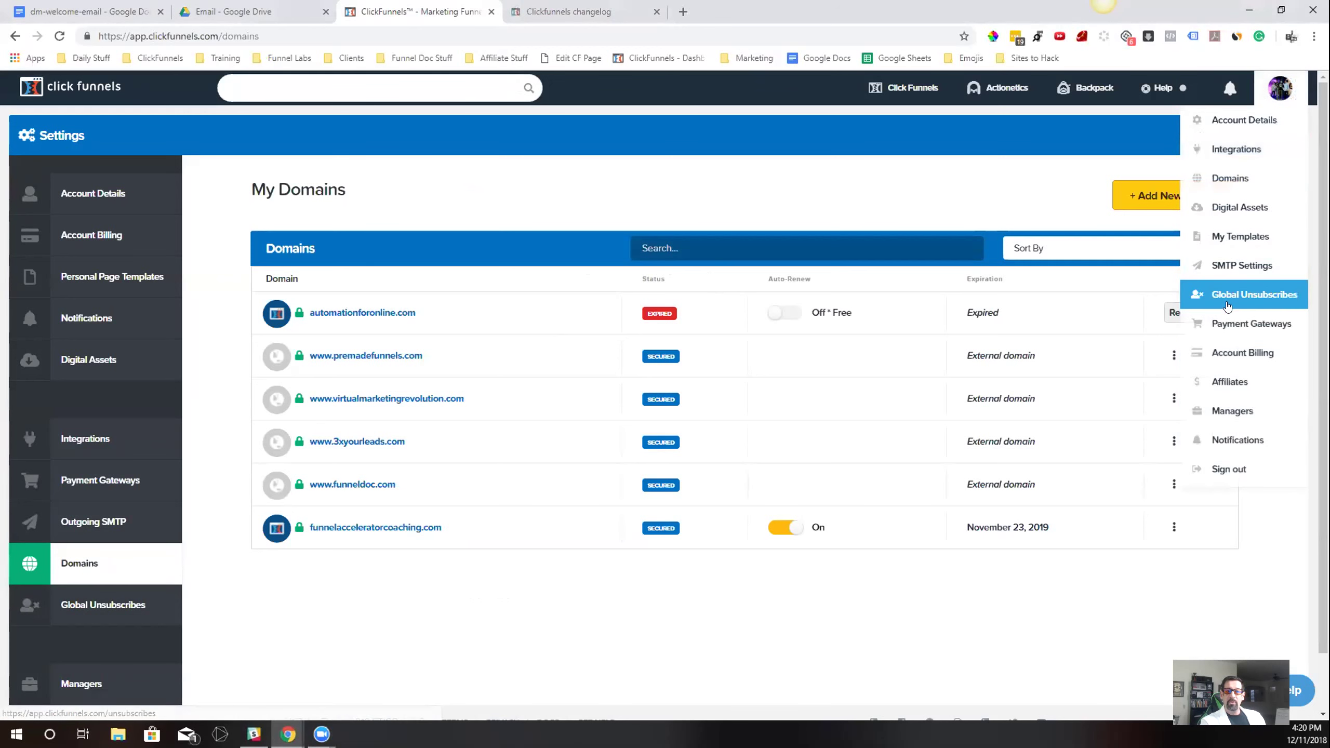
{"action": "left_click", "coordinate": [1228, 181]}
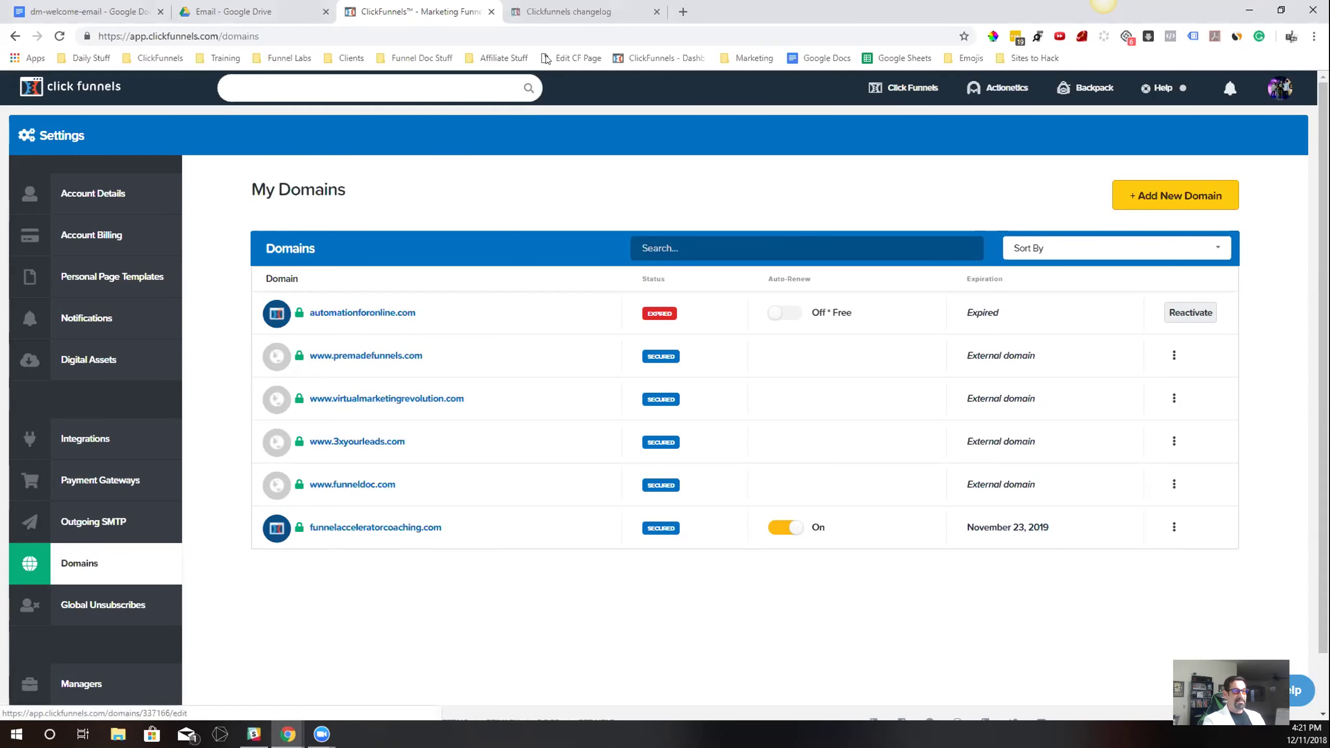
{"action": "left_click", "coordinate": [568, 9]}
- Open the Domain Forwarding article, highlight the internal/external domains sentence, and return to My Domains
{"action": "left_click", "coordinate": [633, 475]}
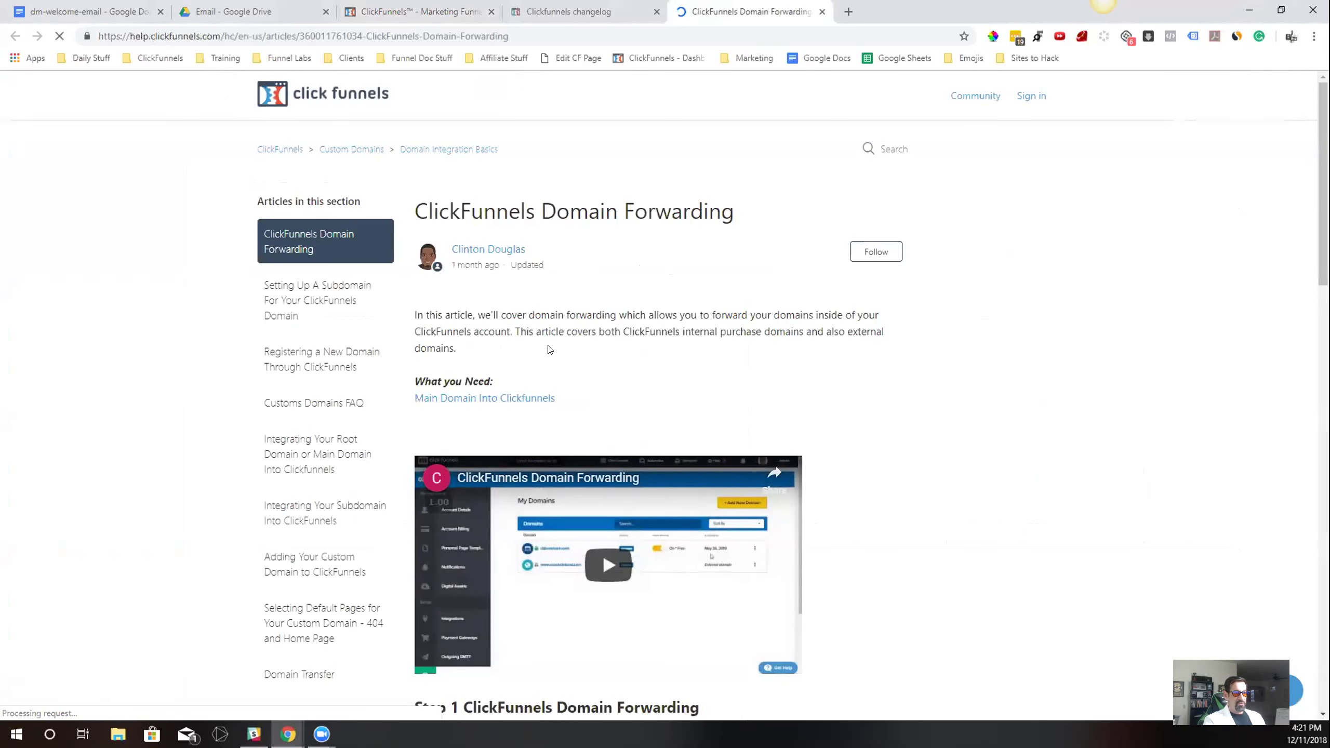
{"action": "left_click_drag", "start_coordinate": [512, 331], "coordinate": [722, 365]}
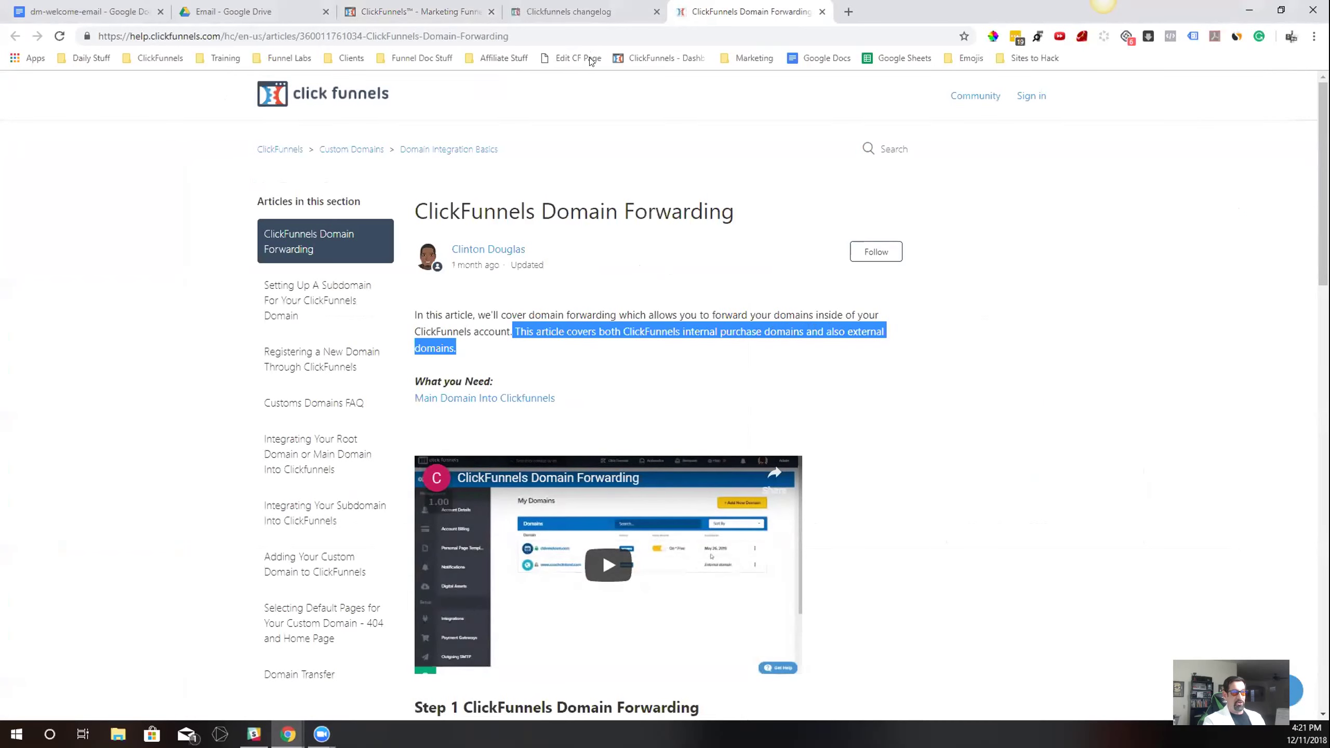
{"action": "left_click", "coordinate": [613, 13]}
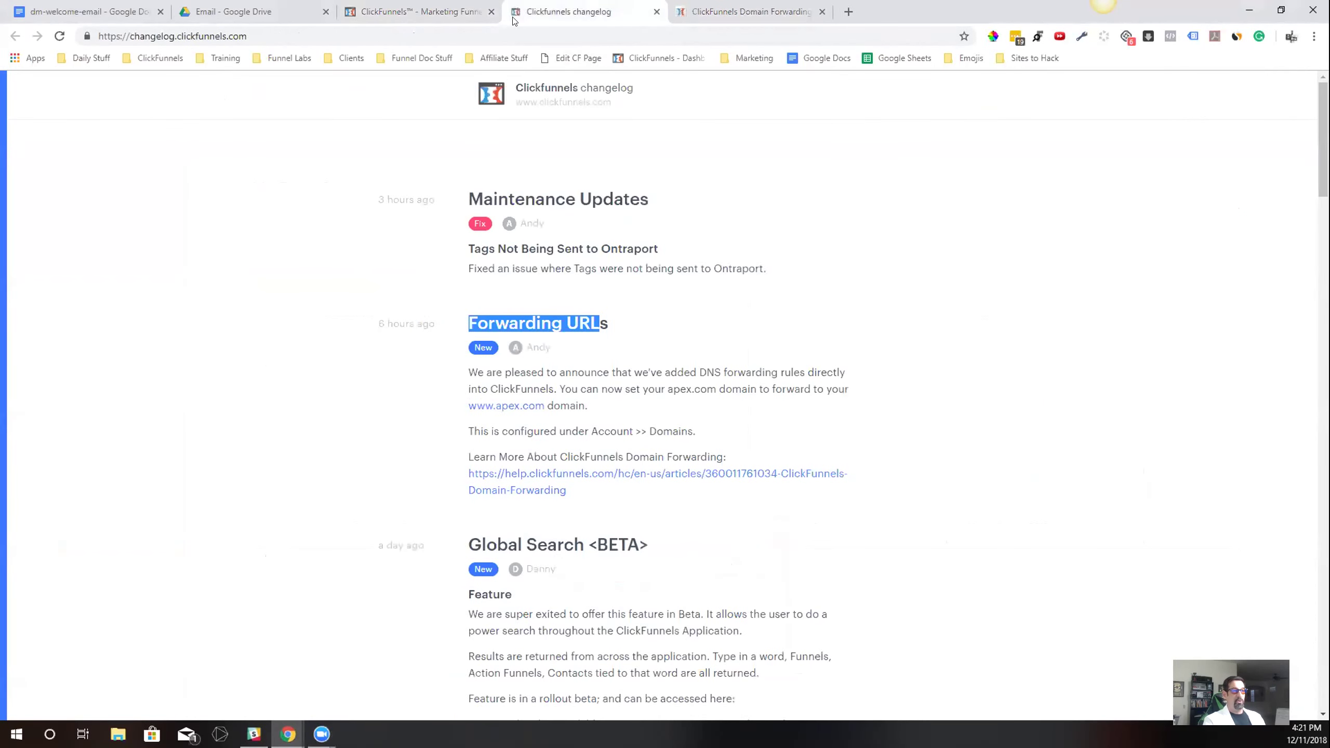
{"action": "left_click", "coordinate": [416, 11]}
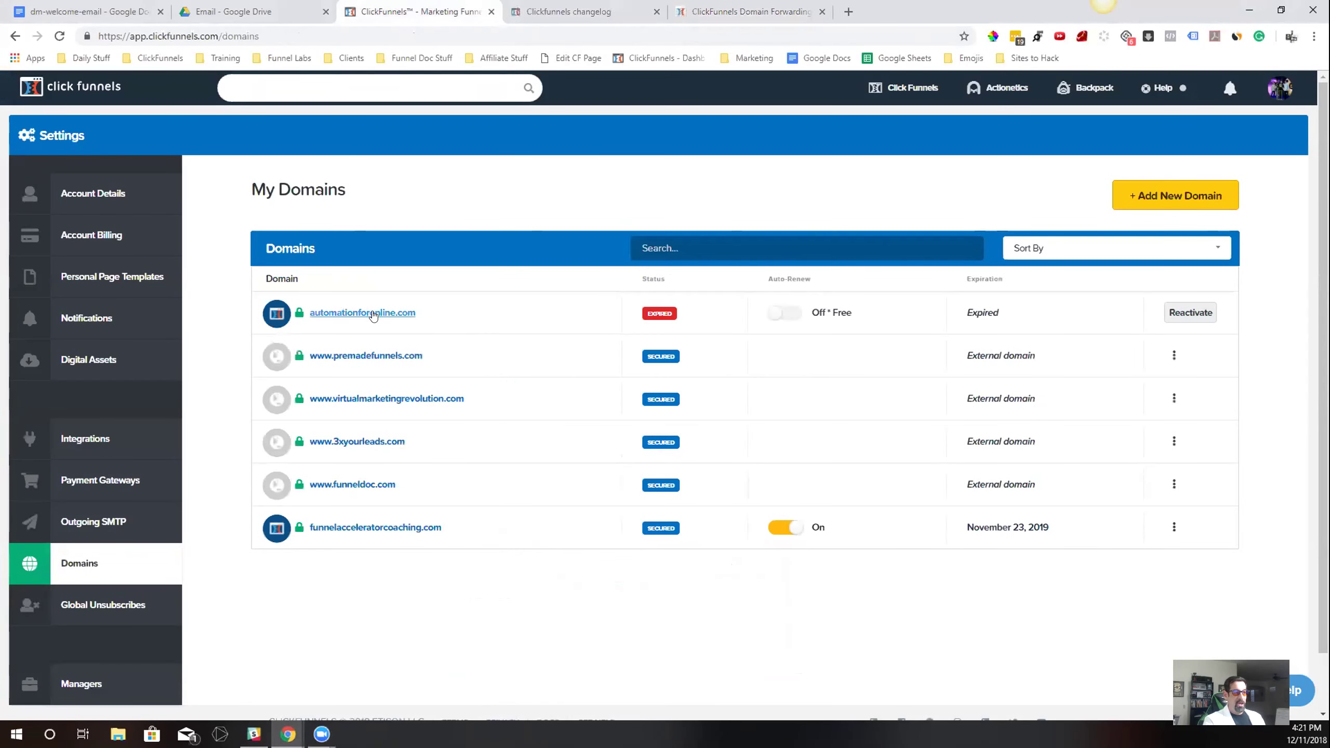
{"action": "left_click", "coordinate": [1177, 355]}
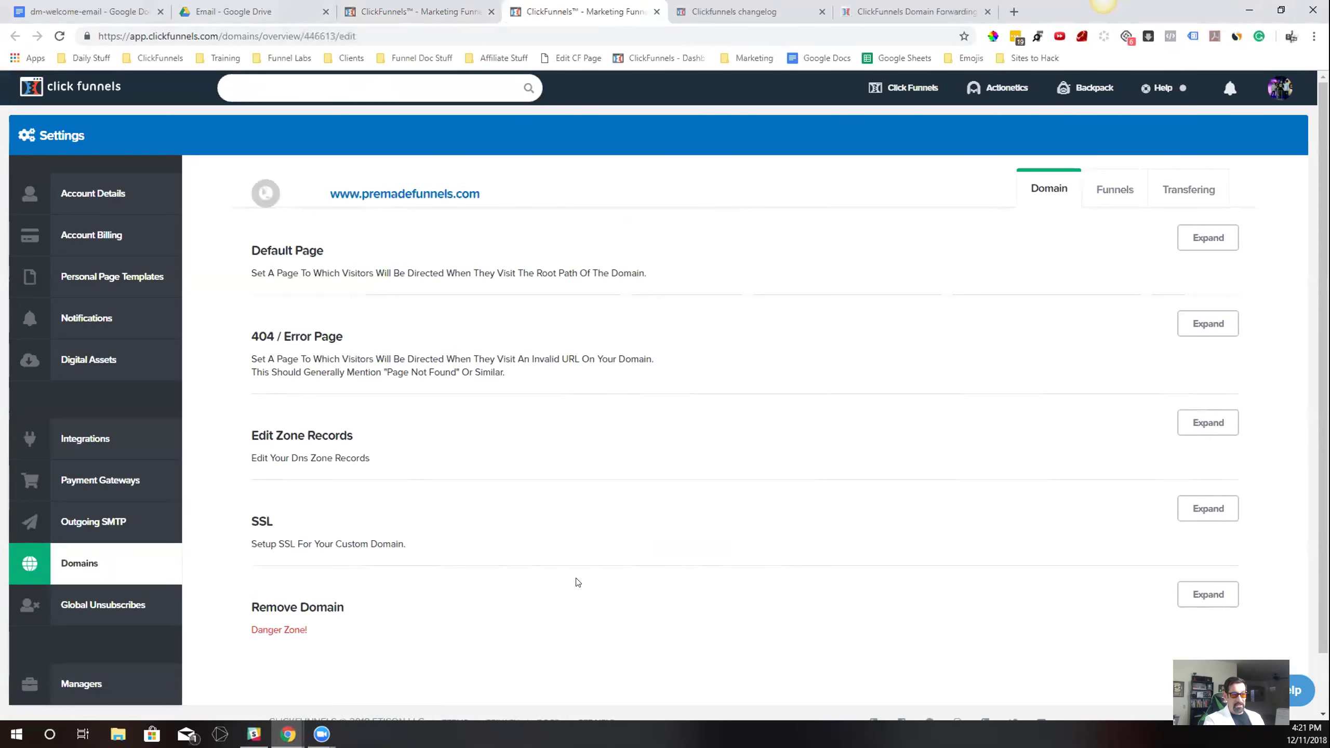
{"action": "left_click", "coordinate": [456, 9]}
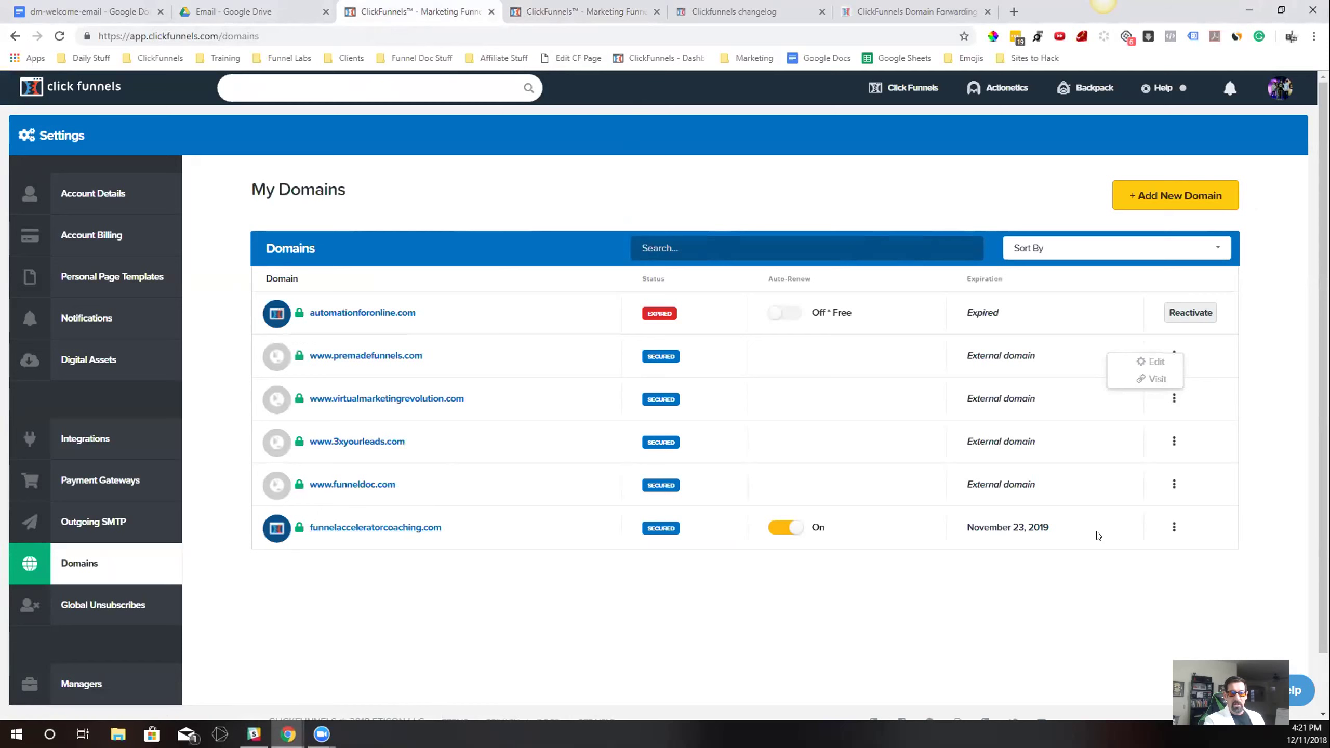
- Edit funnelacceleratorcoaching.com and check its billing: renewal November 23, 2019 for $20
{"action": "left_click", "coordinate": [1174, 528]}
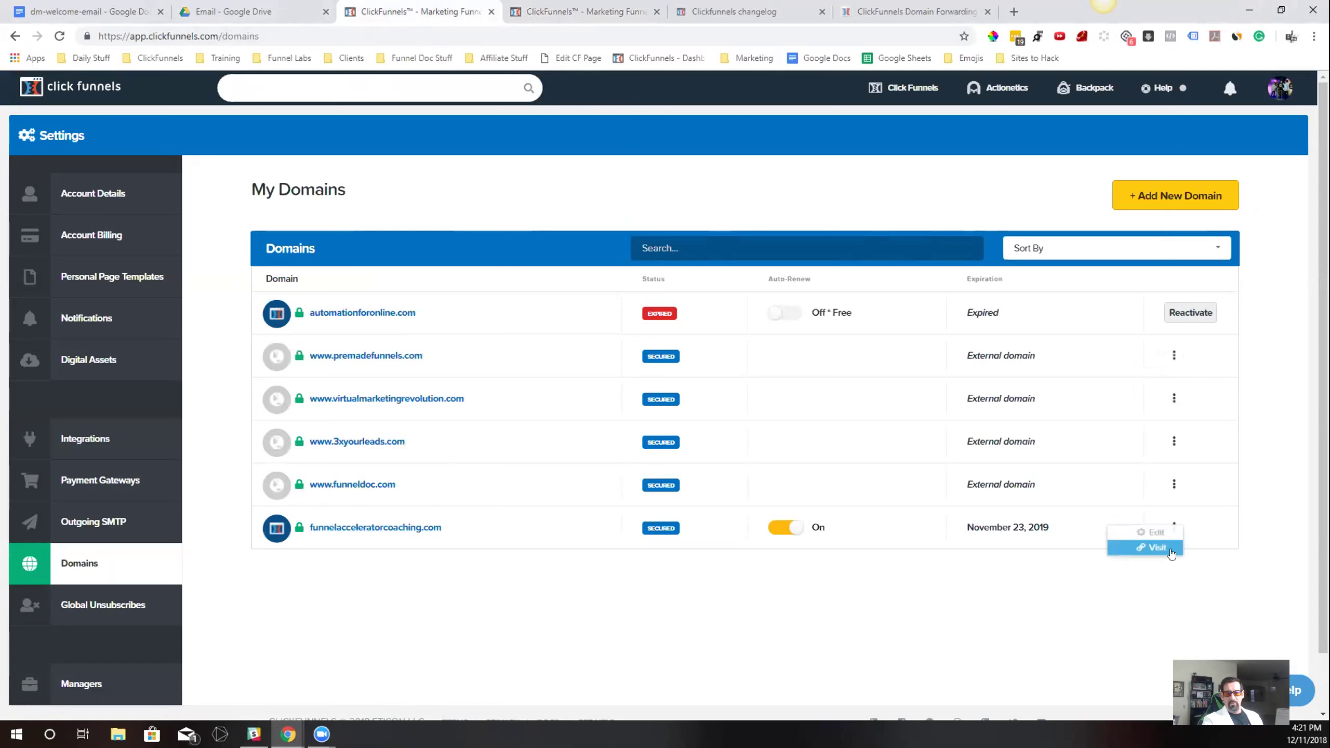
{"action": "left_click", "coordinate": [1154, 532]}
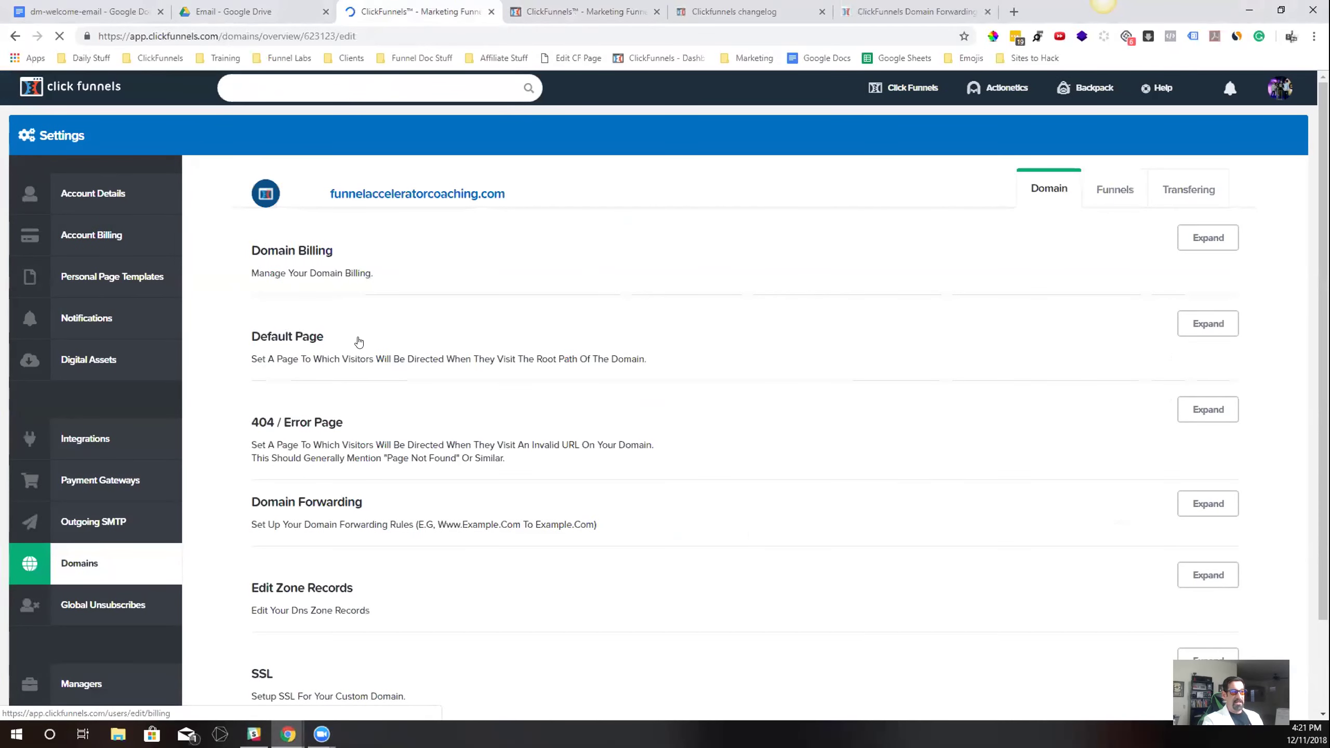
{"action": "scroll", "coordinate": [431, 389], "scroll_direction": "down", "scroll_amount": 2}
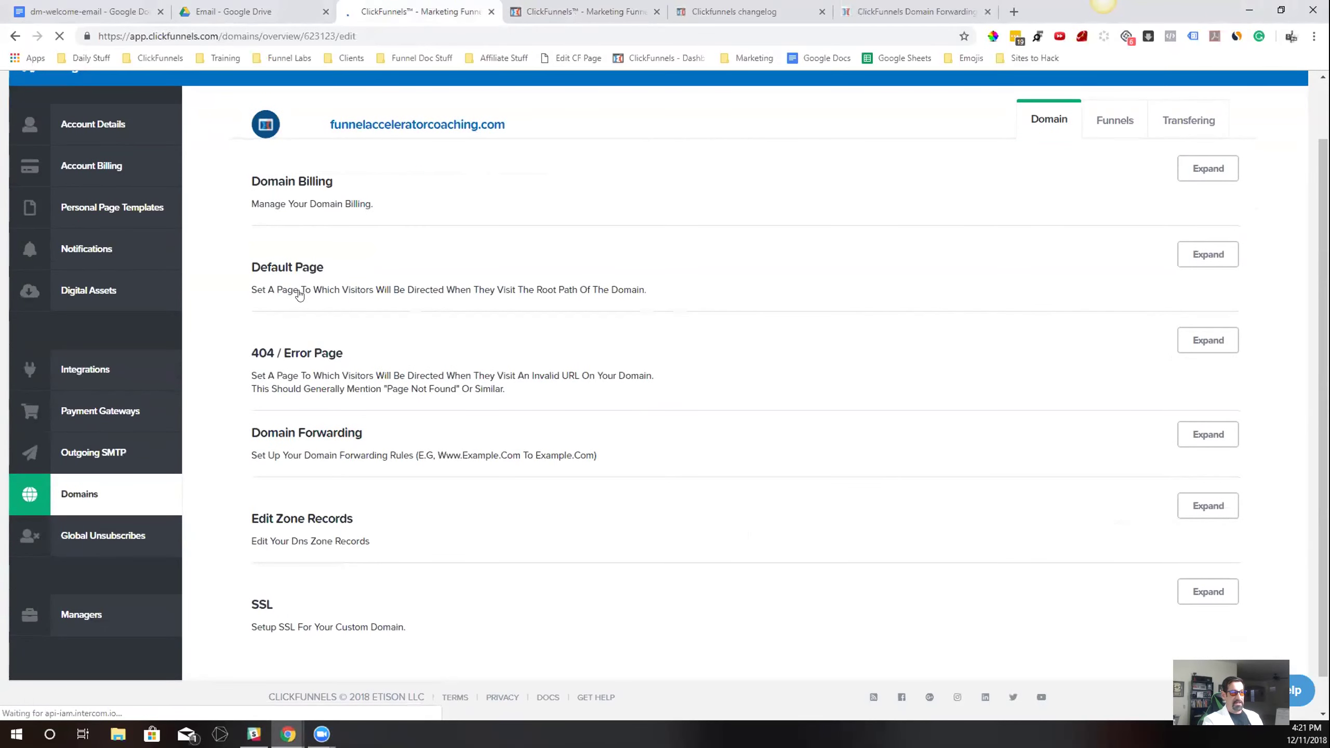
{"action": "left_click", "coordinate": [1208, 169]}
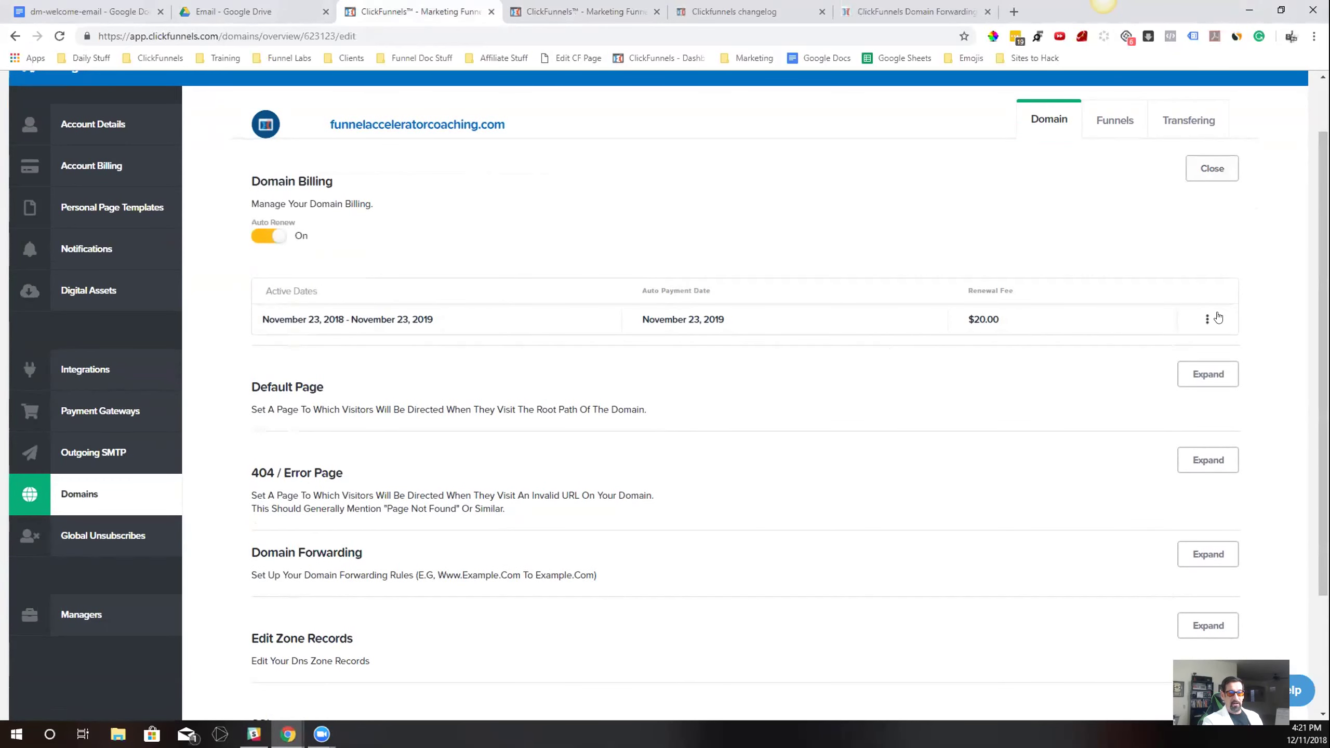
{"action": "left_click", "coordinate": [1221, 167]}
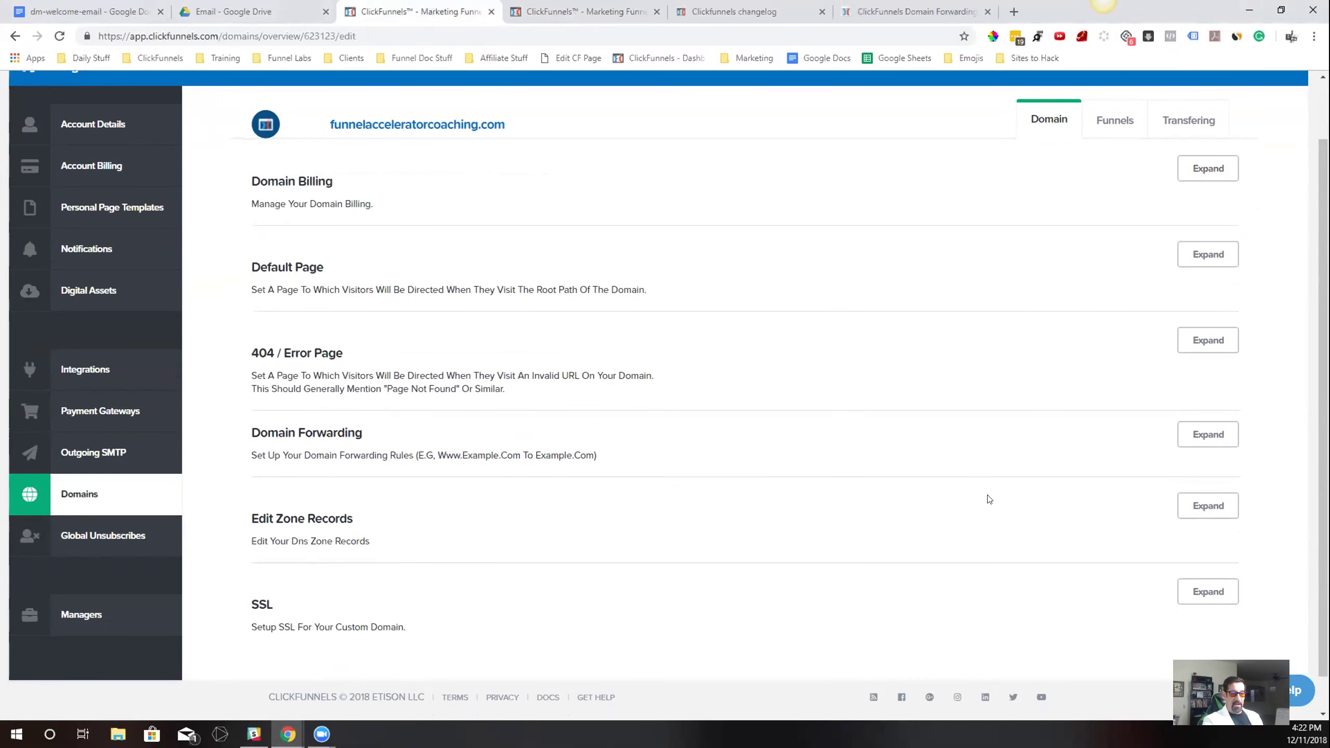
- Expand Domain Forwarding, enable it, and click through the empty Original and Destination URL fields
{"action": "left_click", "coordinate": [1206, 434]}
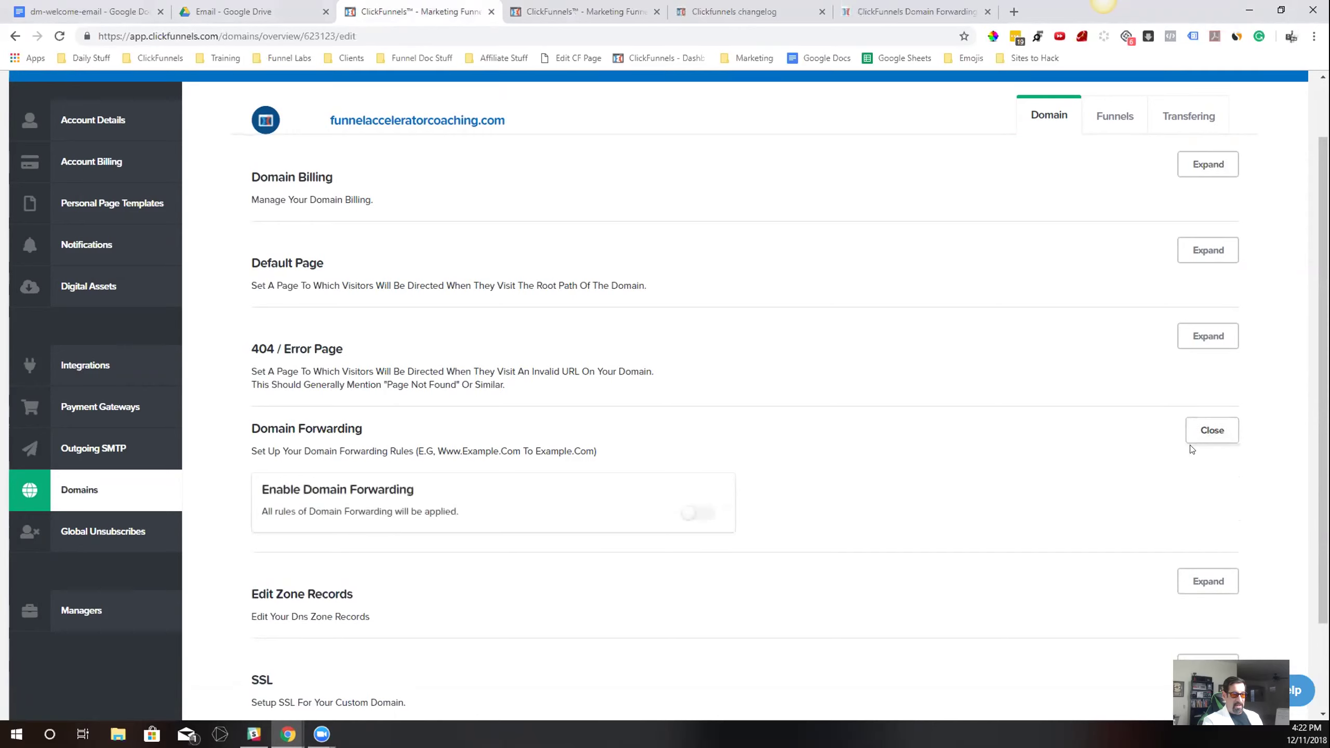
{"action": "scroll", "coordinate": [682, 341], "scroll_direction": "down", "scroll_amount": 2}
{"action": "left_click", "coordinate": [695, 399]}
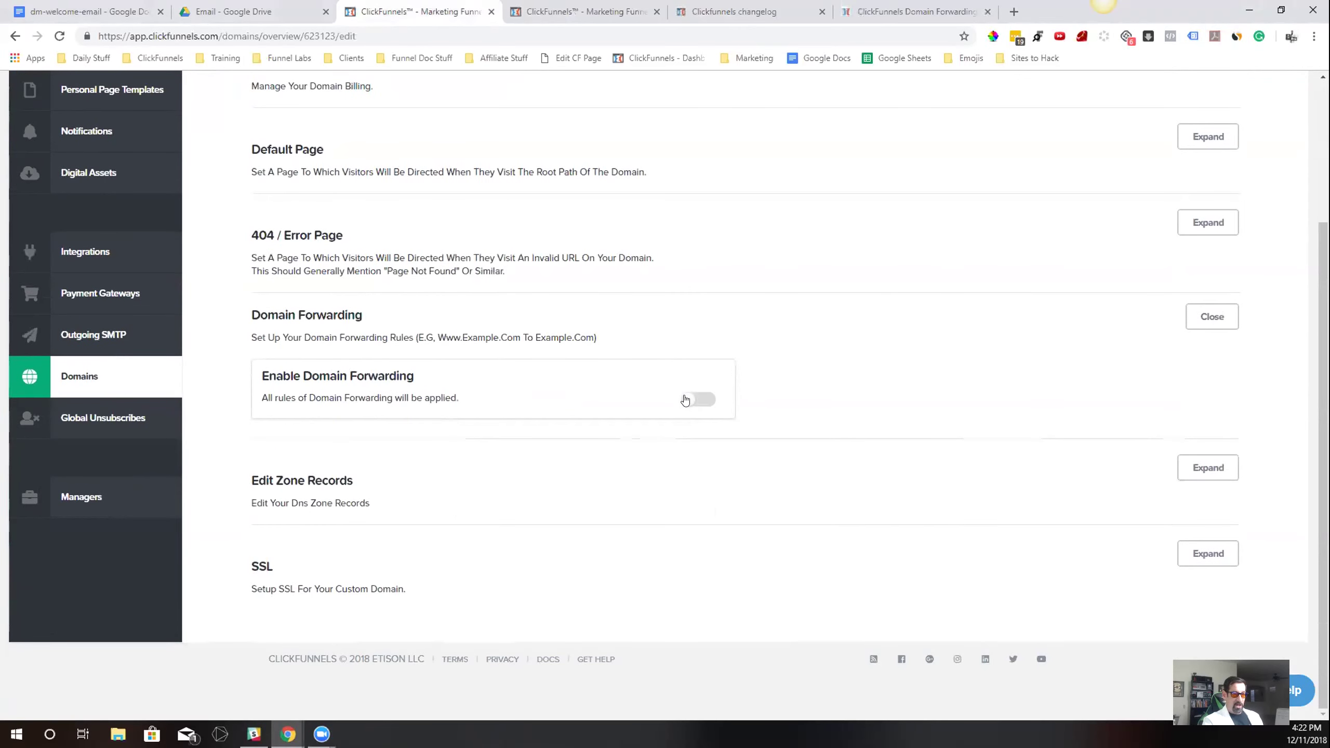
{"action": "left_click", "coordinate": [307, 458]}
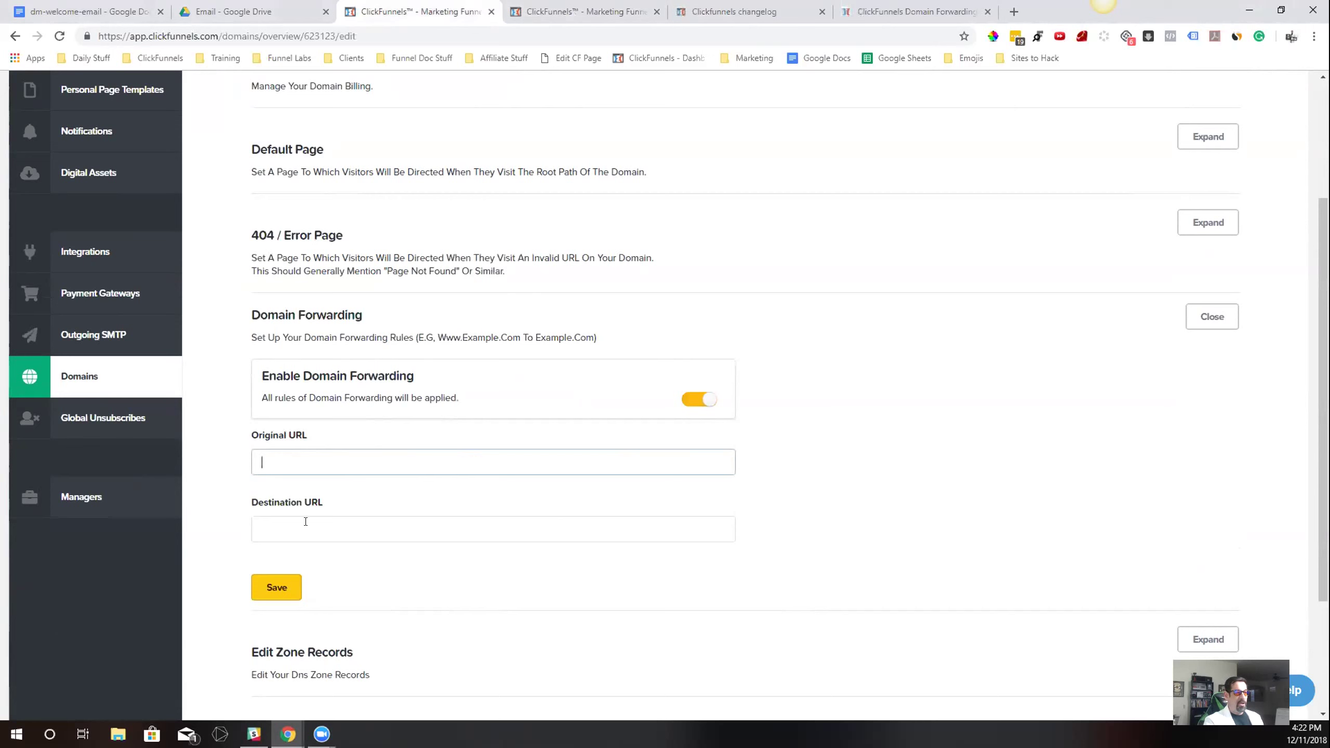
{"action": "left_click", "coordinate": [328, 526]}
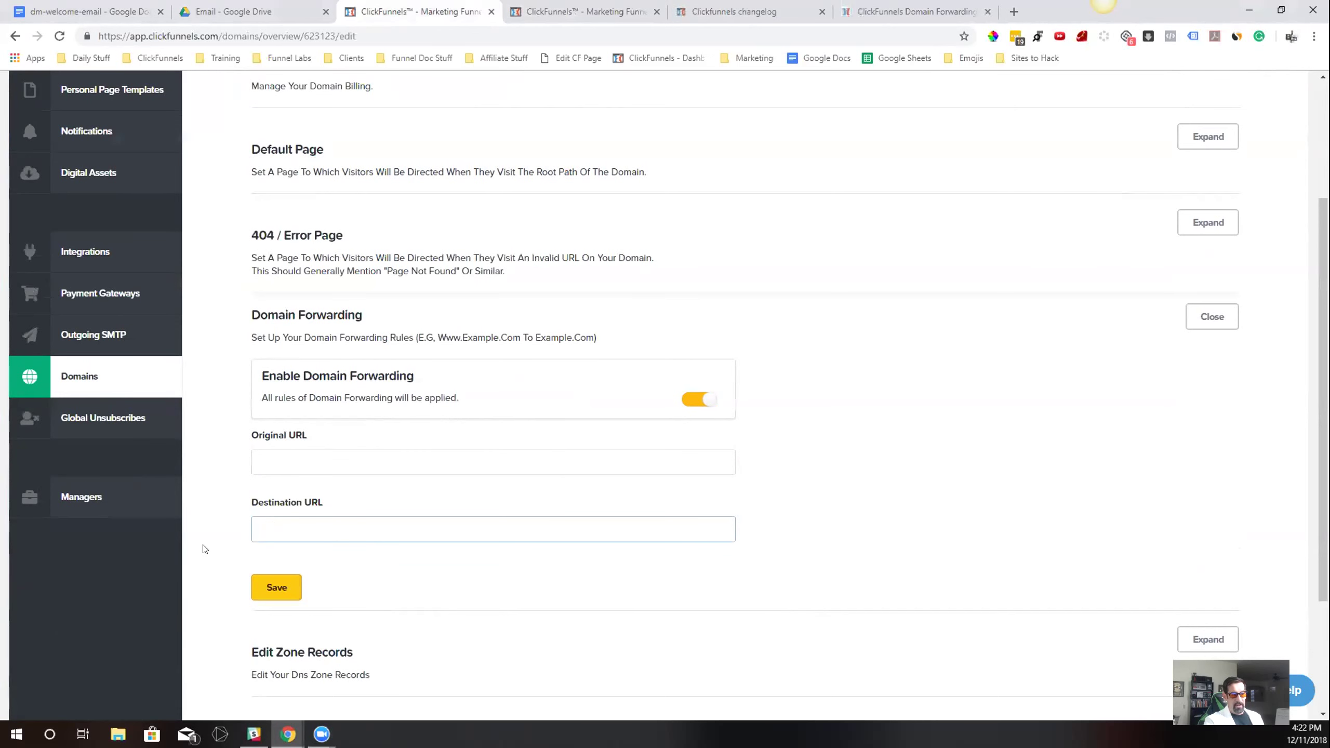
{"action": "left_click", "coordinate": [364, 454]}
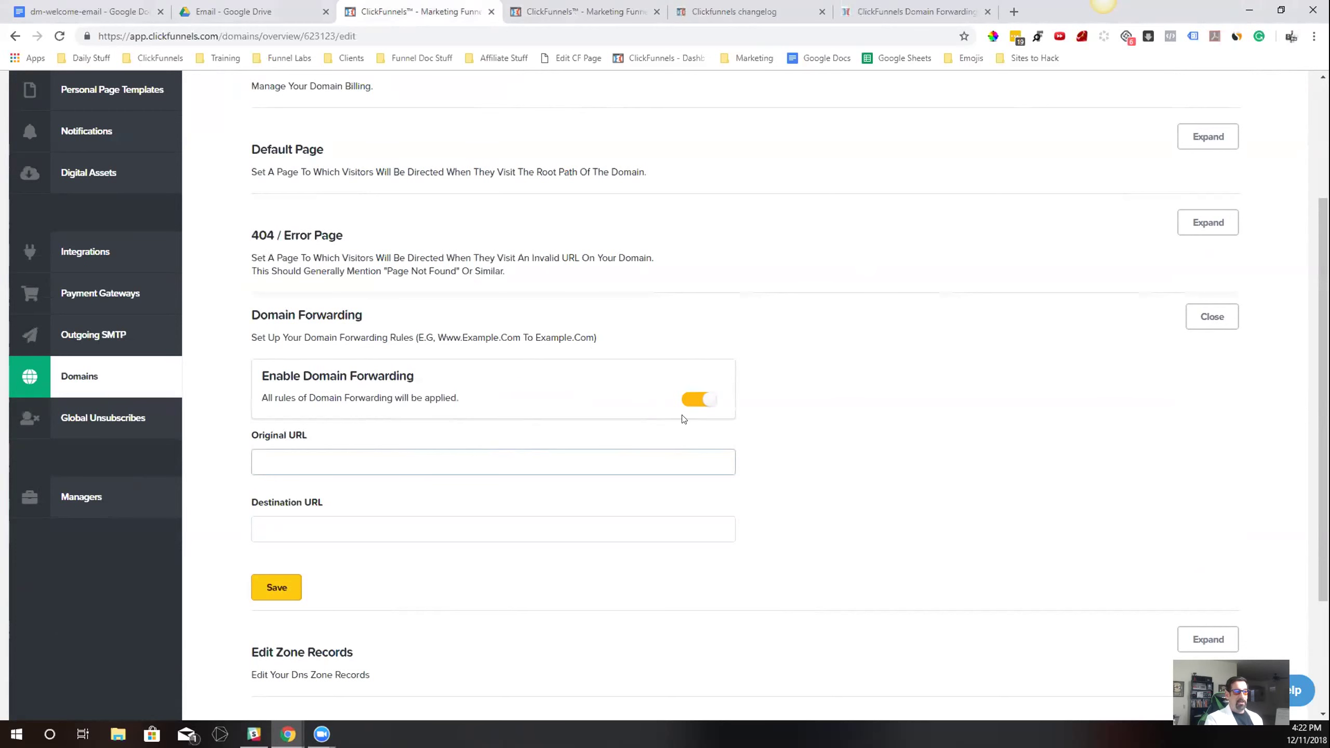
- Disable domain forwarding for funnelacceleratorcoaching.com and go back to the My Domains list
{"action": "left_click", "coordinate": [703, 403]}
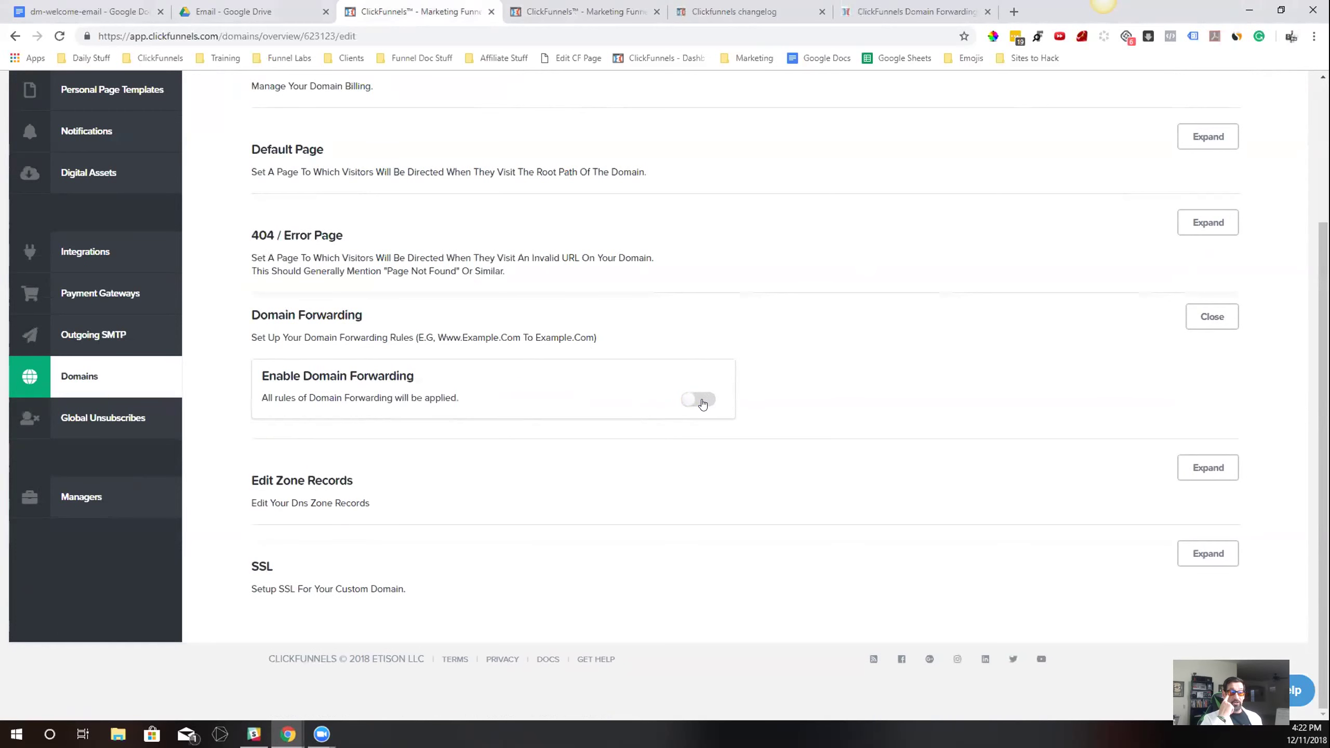
{"action": "scroll", "coordinate": [727, 428], "scroll_direction": "up", "scroll_amount": 3}
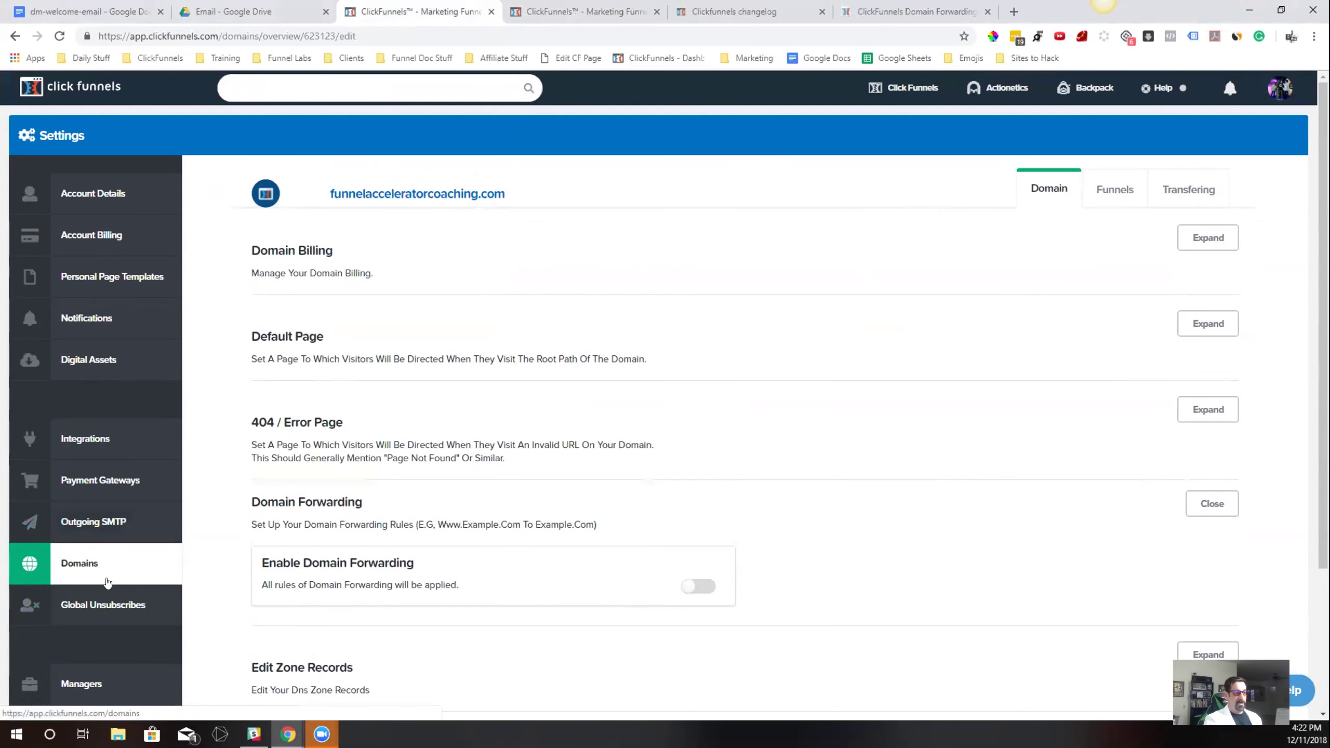
{"action": "left_click", "coordinate": [147, 551]}
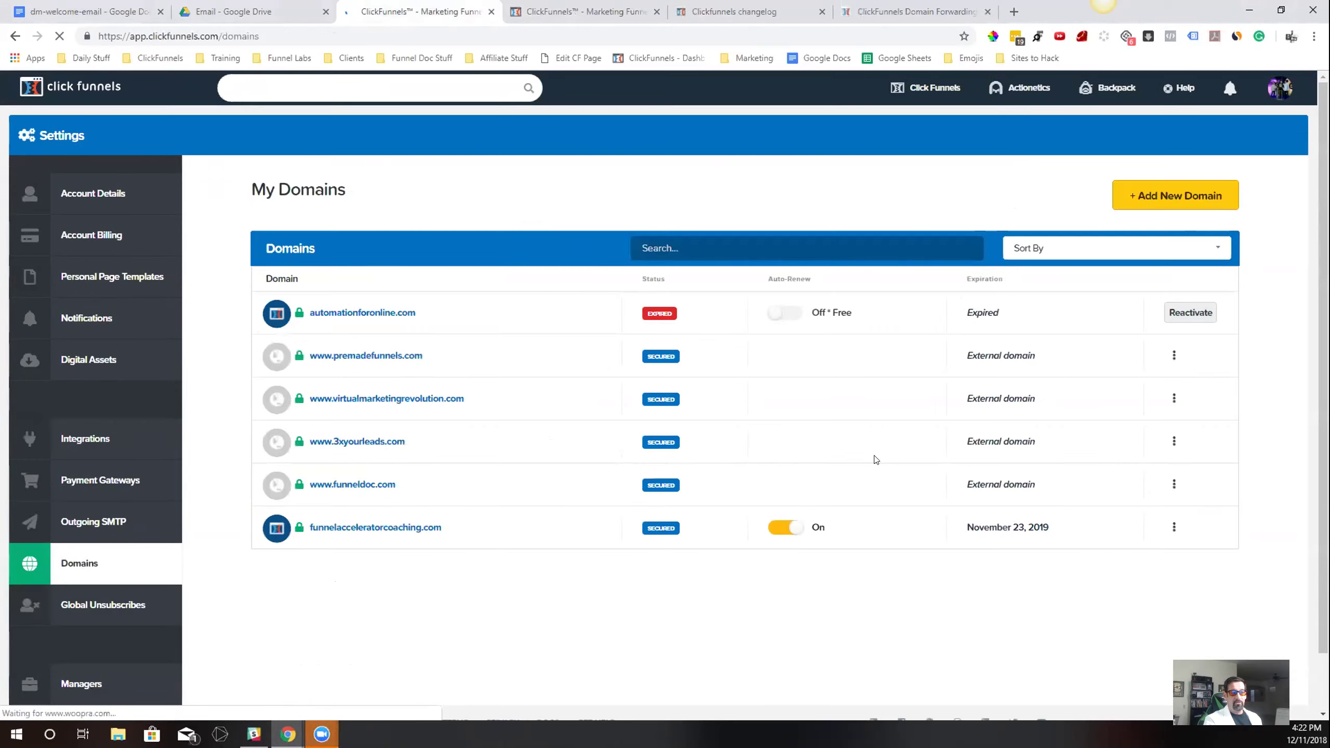